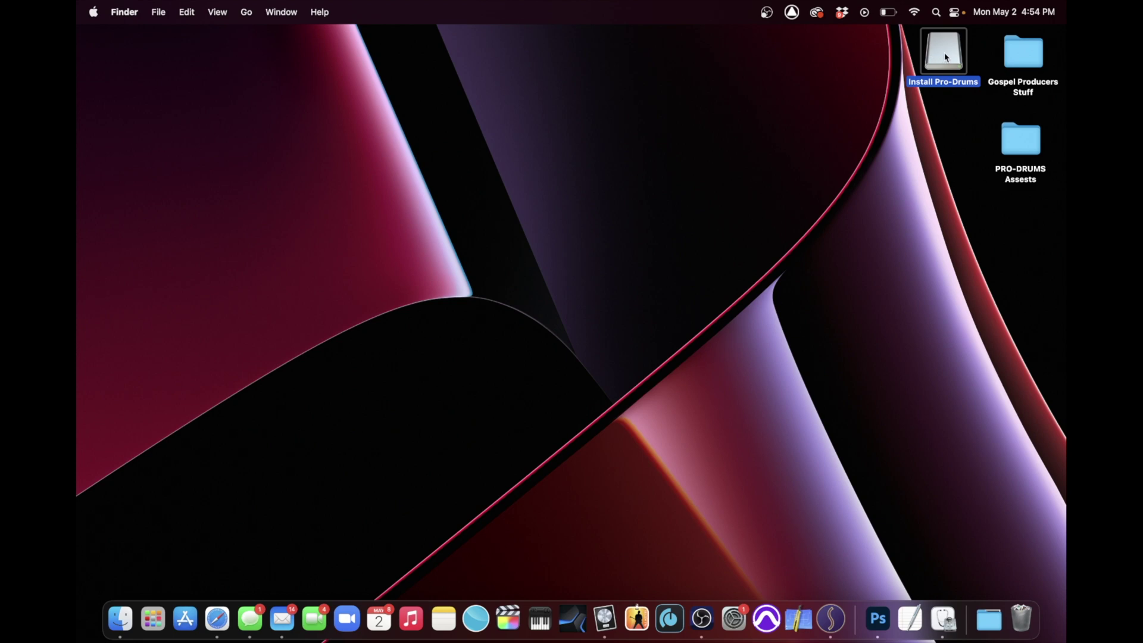
Open the Install Pro-Drums disk image and skim the Pro-Drums User Guide PDF in Quick Look
{"action": "double_click", "coordinate": [945, 58]}
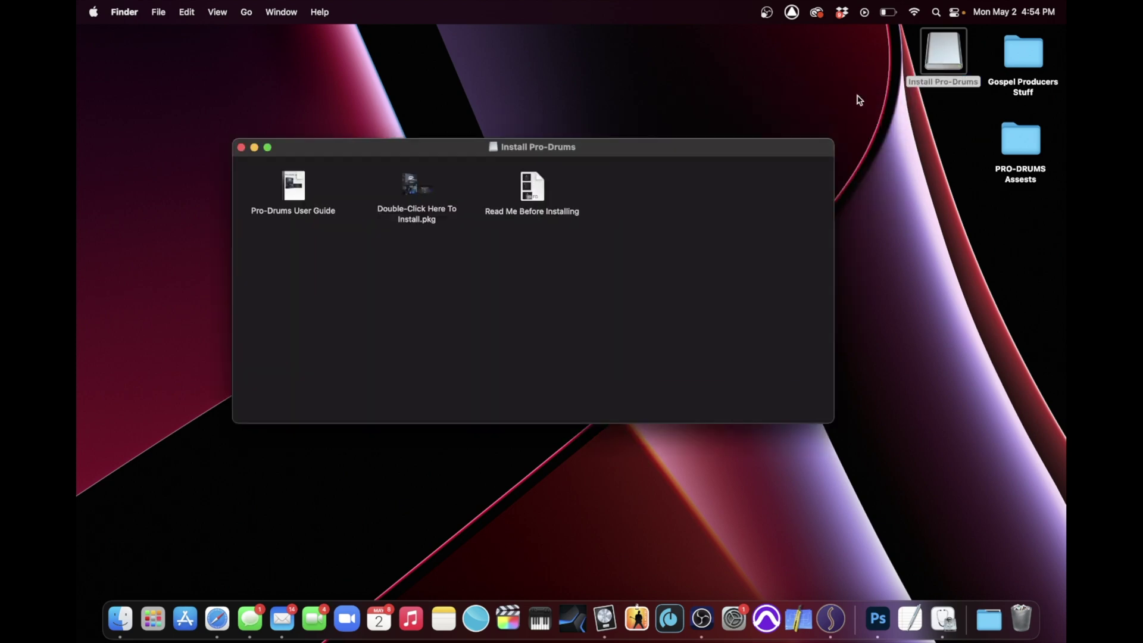
{"action": "left_click_drag", "start_coordinate": [415, 149], "coordinate": [378, 143]}
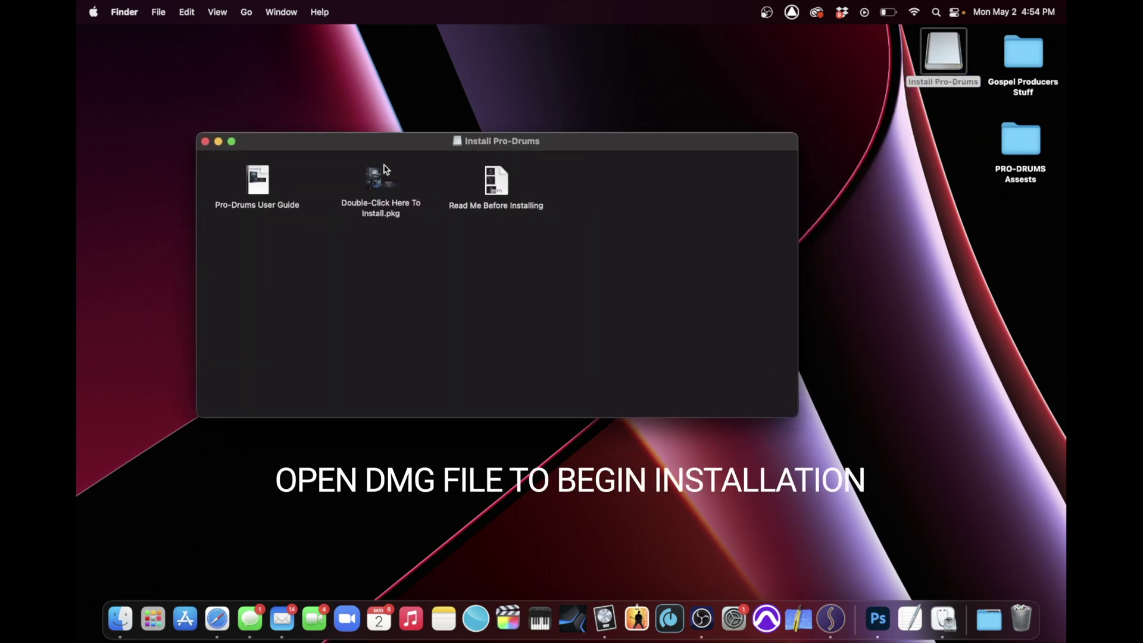
{"action": "left_click", "coordinate": [260, 189]}
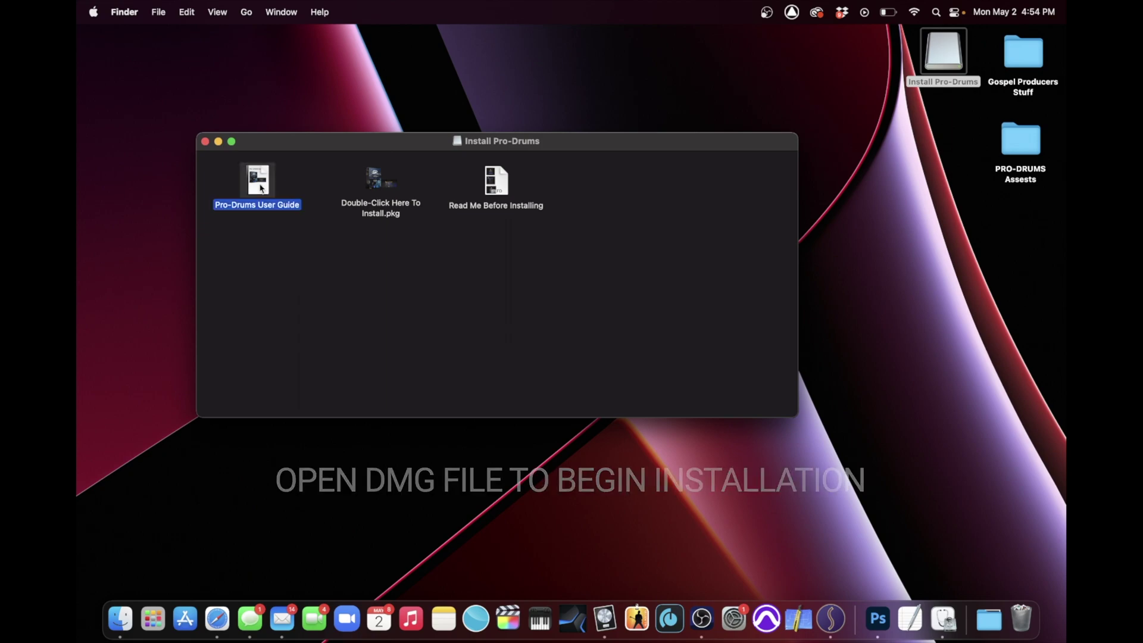
{"action": "key", "text": "space"}
{"action": "scroll", "coordinate": [449, 377], "scroll_direction": "down", "scroll_amount": 5}
{"action": "scroll", "coordinate": [450, 376], "scroll_direction": "down", "scroll_amount": 20}
{"action": "scroll", "coordinate": [450, 377], "scroll_direction": "down", "scroll_amount": 20}
{"action": "key", "text": "space"}
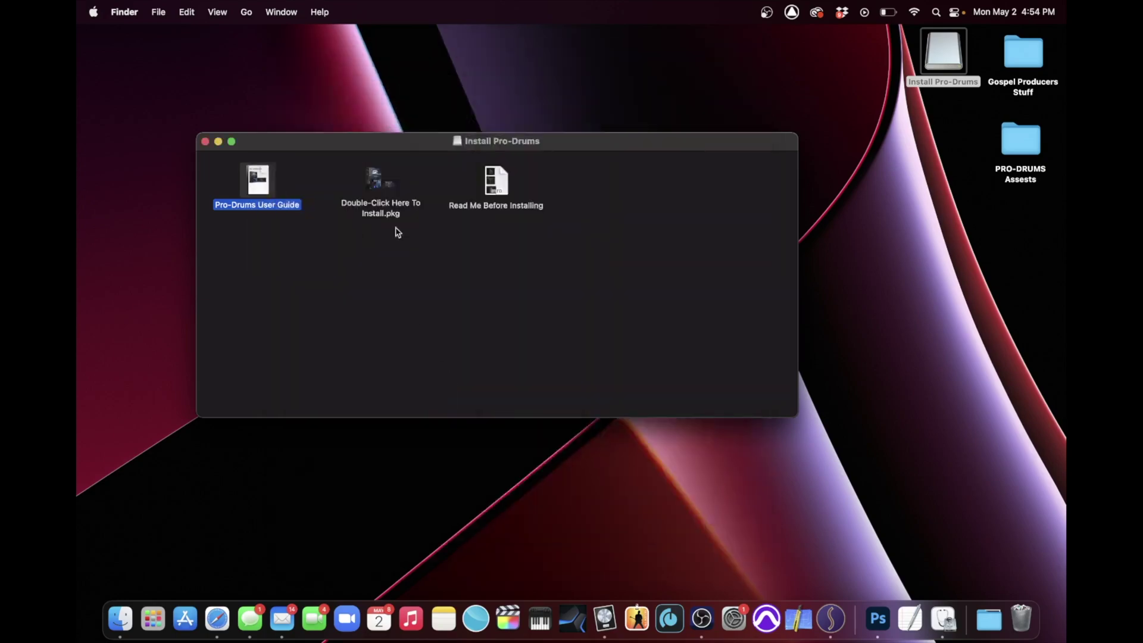
Preview Read Me Before Installing and read its unidentified-developer bypass instructions
{"action": "left_click", "coordinate": [487, 179]}
{"action": "key", "text": "space"}
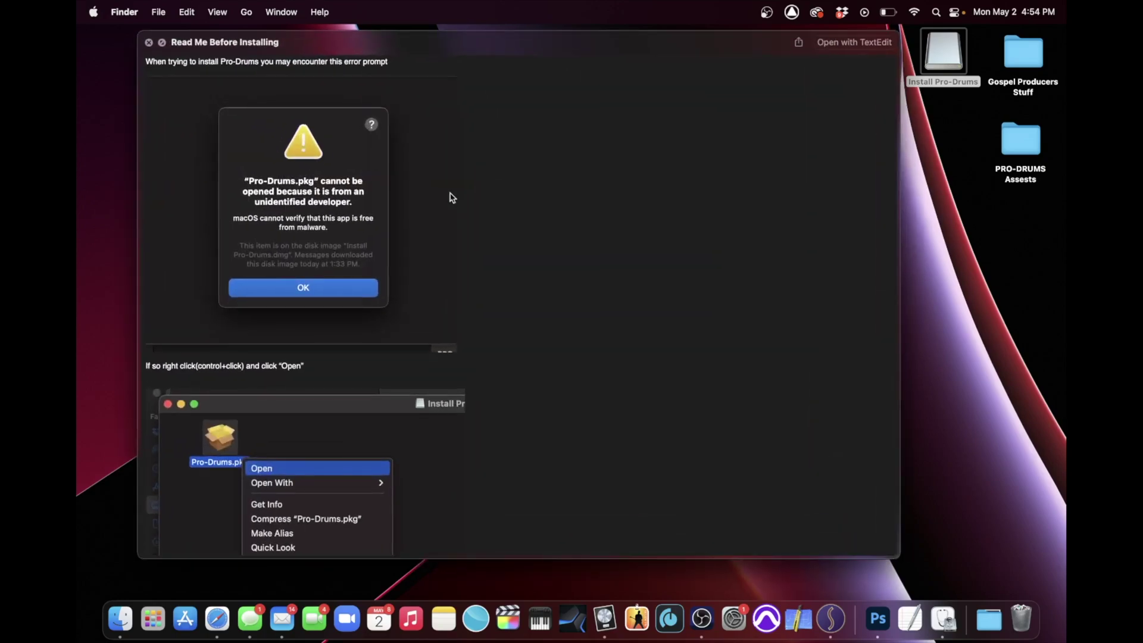
{"action": "scroll", "coordinate": [315, 208], "scroll_direction": "down", "scroll_amount": 1}
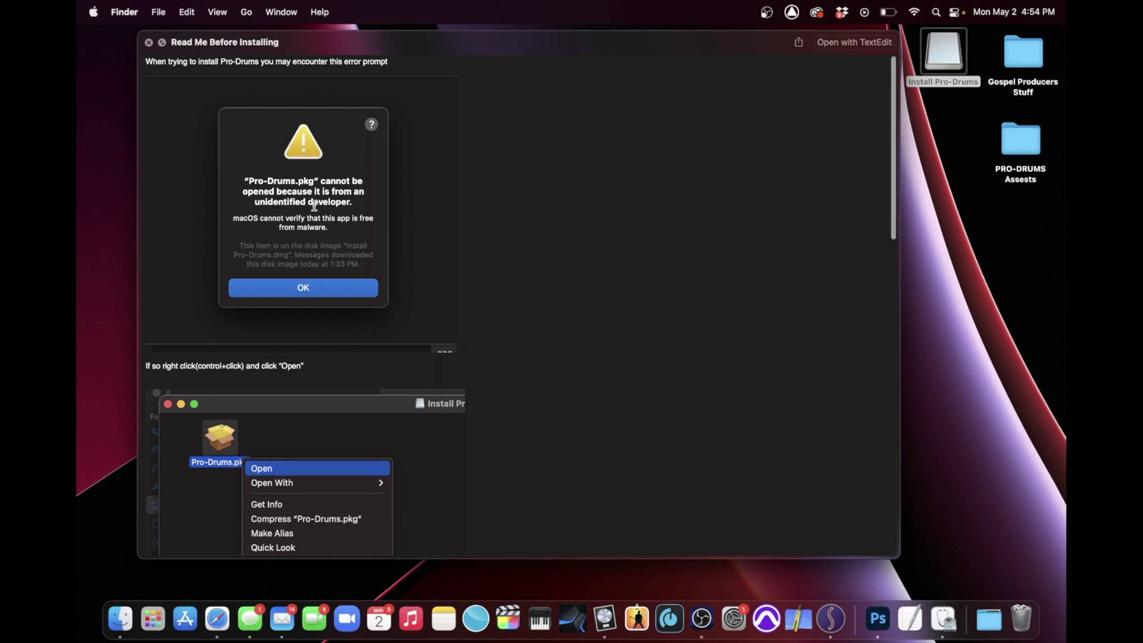
{"action": "scroll", "coordinate": [309, 214], "scroll_direction": "up", "scroll_amount": 1}
{"action": "scroll", "coordinate": [304, 292], "scroll_direction": "down", "scroll_amount": 10}
{"action": "scroll", "coordinate": [309, 298], "scroll_direction": "down", "scroll_amount": 2}
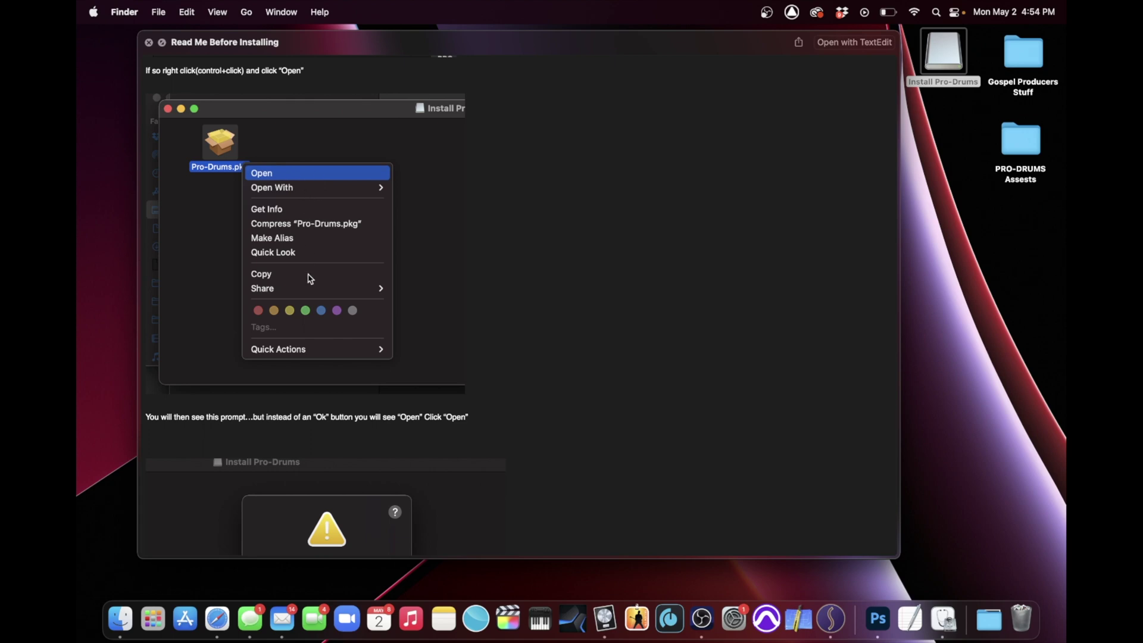
{"action": "scroll", "coordinate": [310, 278], "scroll_direction": "down", "scroll_amount": 7}
{"action": "scroll", "coordinate": [310, 278], "scroll_direction": "down", "scroll_amount": 8}
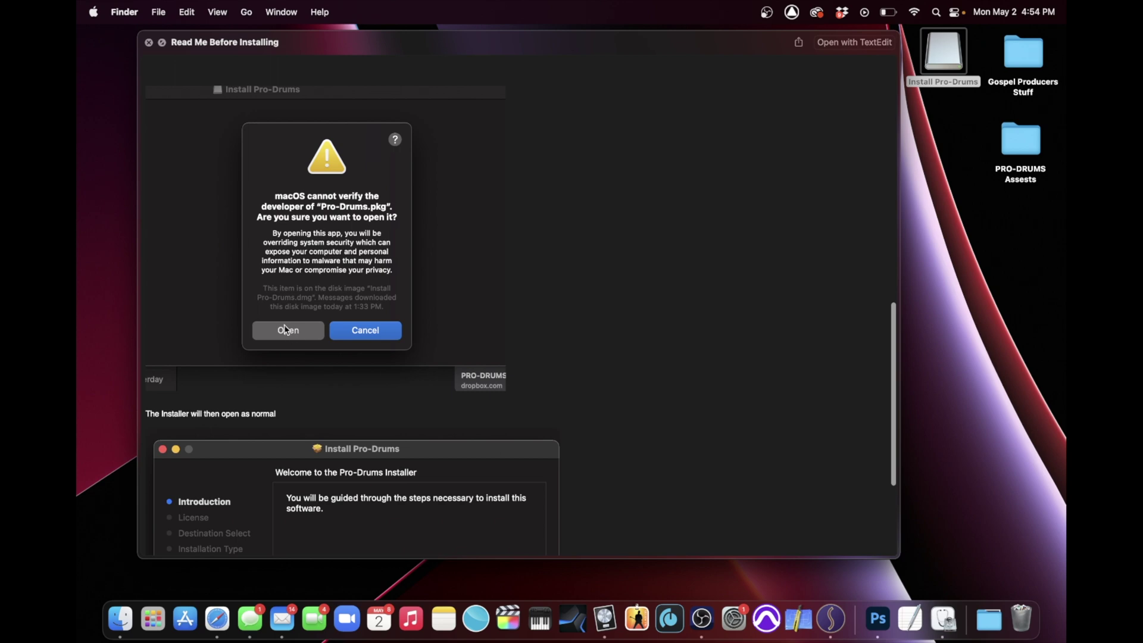
{"action": "scroll", "coordinate": [304, 355], "scroll_direction": "down", "scroll_amount": 7}
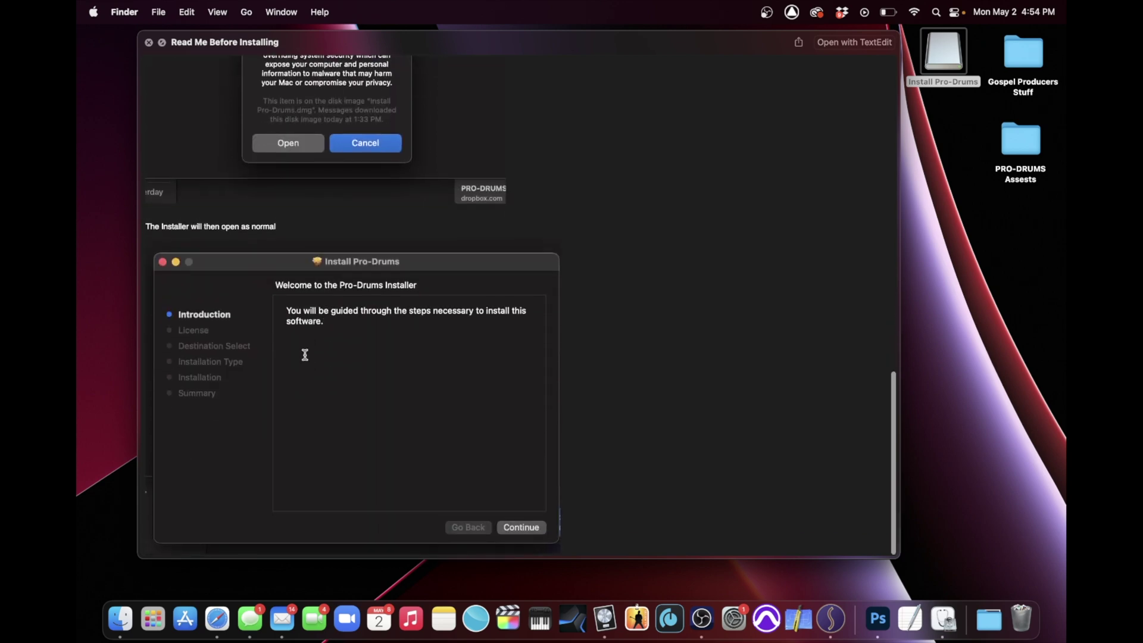
Close the Read Me preview and launch the Pro-Drums installer package
{"action": "left_click", "coordinate": [148, 43]}
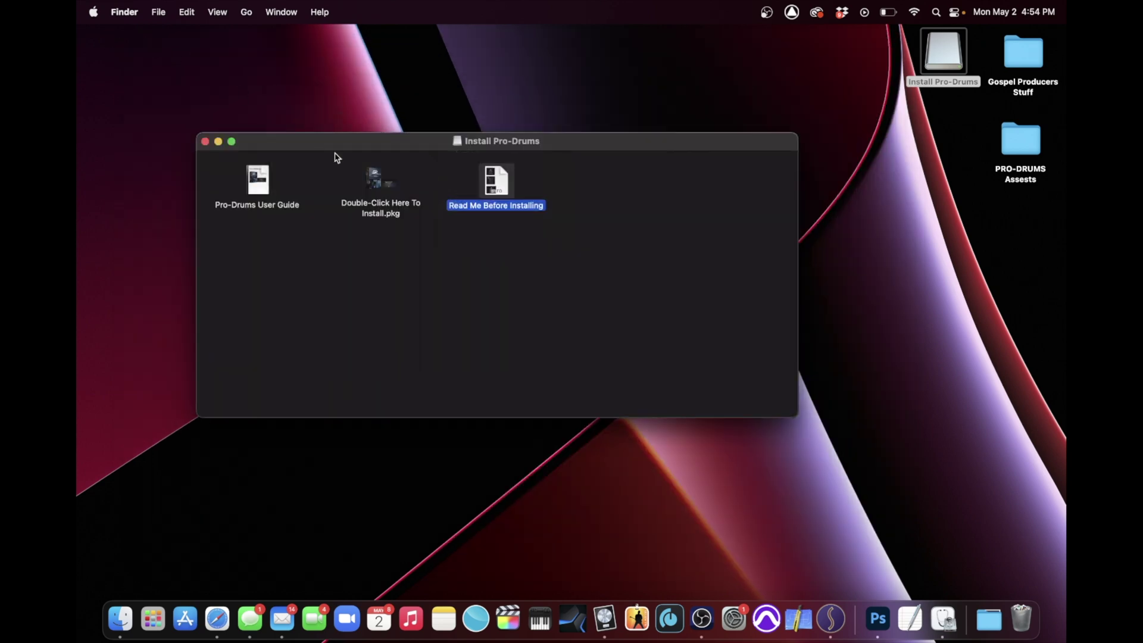
{"action": "double_click", "coordinate": [377, 188]}
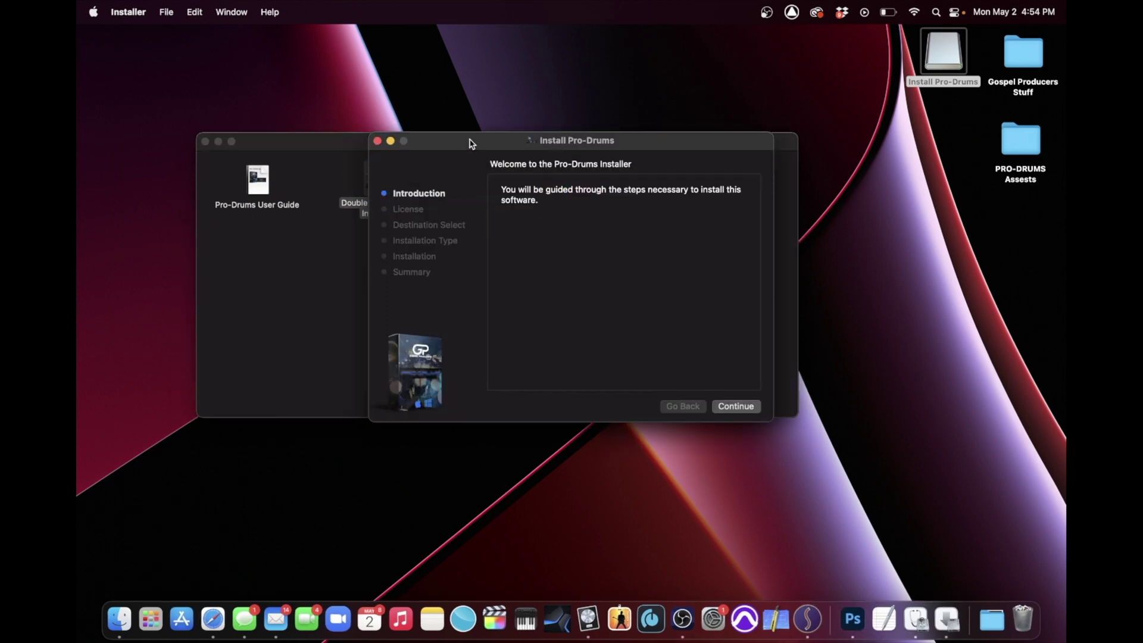
{"action": "left_click_drag", "start_coordinate": [471, 142], "coordinate": [427, 182]}
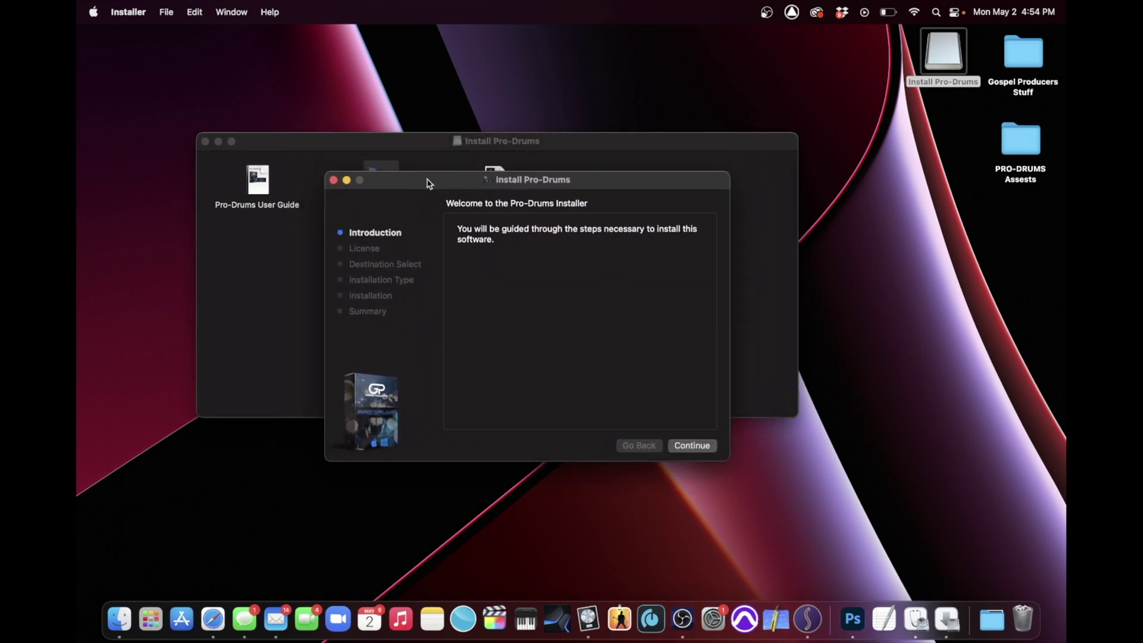
Continue through the introduction and agree to the Pro-Drums software license
{"action": "left_click", "coordinate": [691, 443]}
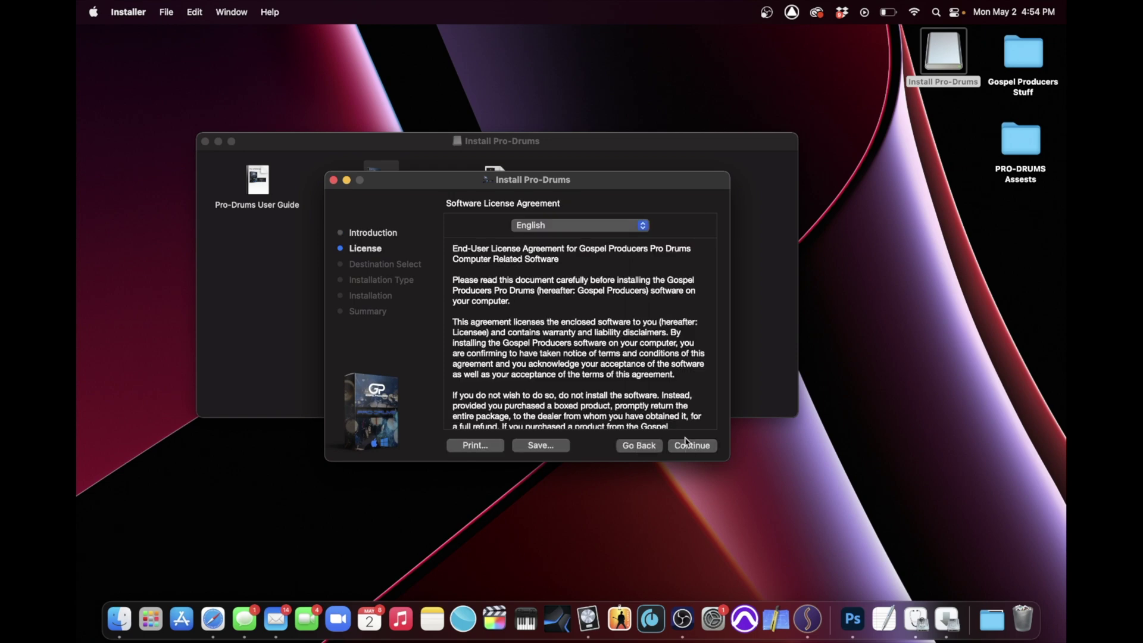
{"action": "left_click", "coordinate": [688, 444]}
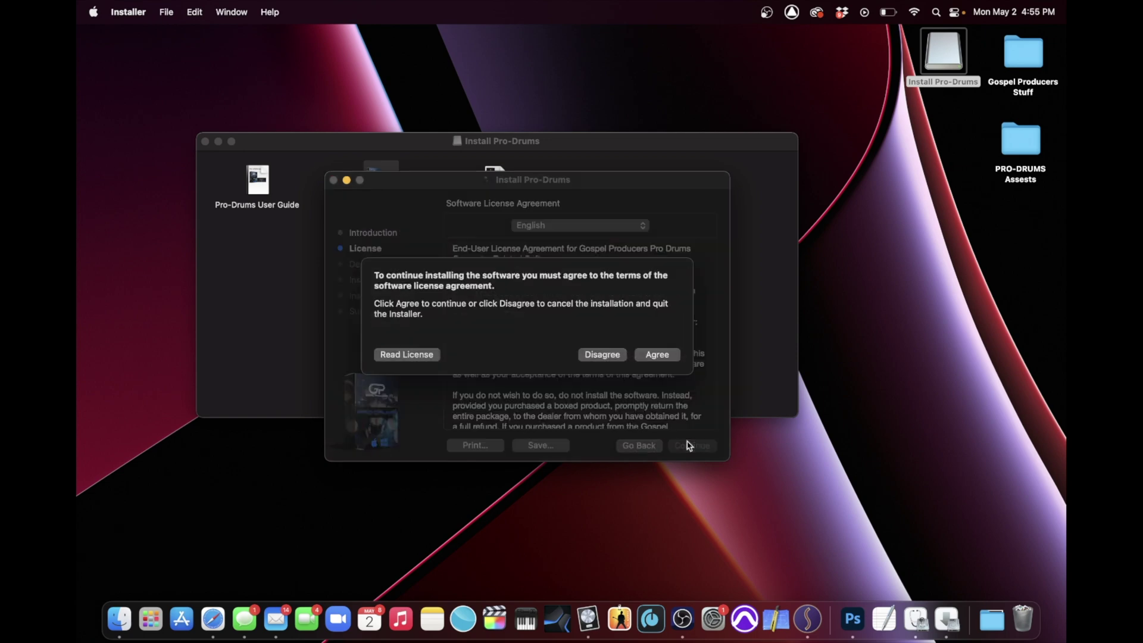
{"action": "left_click", "coordinate": [654, 355]}
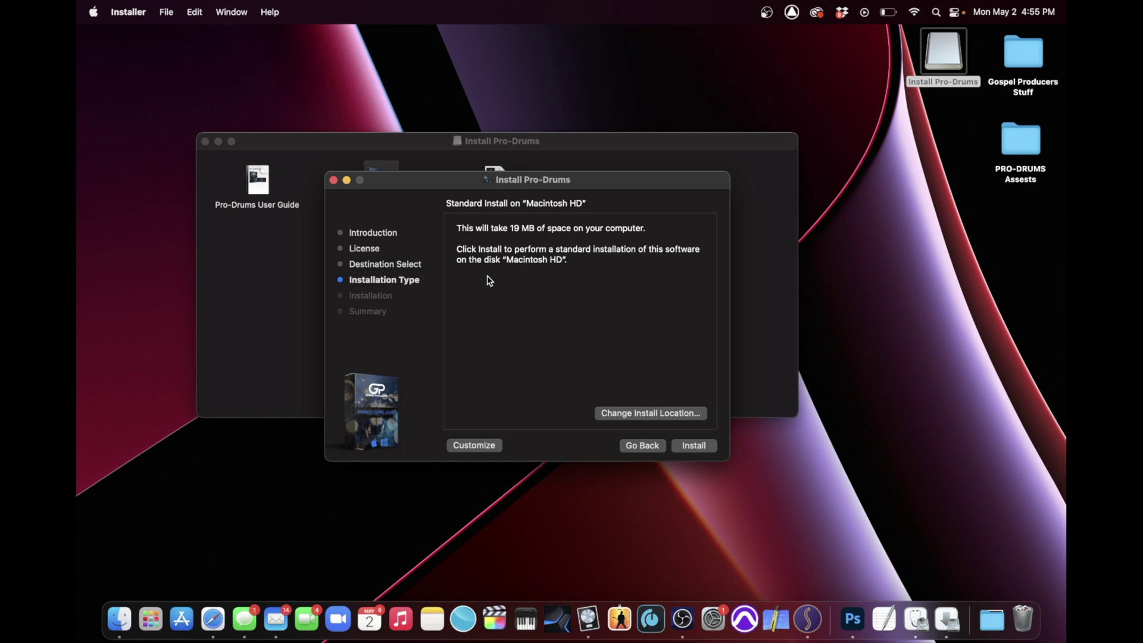
{"action": "mouse_move", "coordinate": [449, 190]}
{"action": "left_mouse_down"}
{"action": "mouse_move", "coordinate": [438, 161]}
{"action": "mouse_move", "coordinate": [448, 214]}
{"action": "mouse_move", "coordinate": [505, 187]}
{"action": "mouse_move", "coordinate": [479, 199]}
{"action": "mouse_move", "coordinate": [494, 152]}
{"action": "mouse_move", "coordinate": [467, 185]}
{"action": "left_mouse_up"}
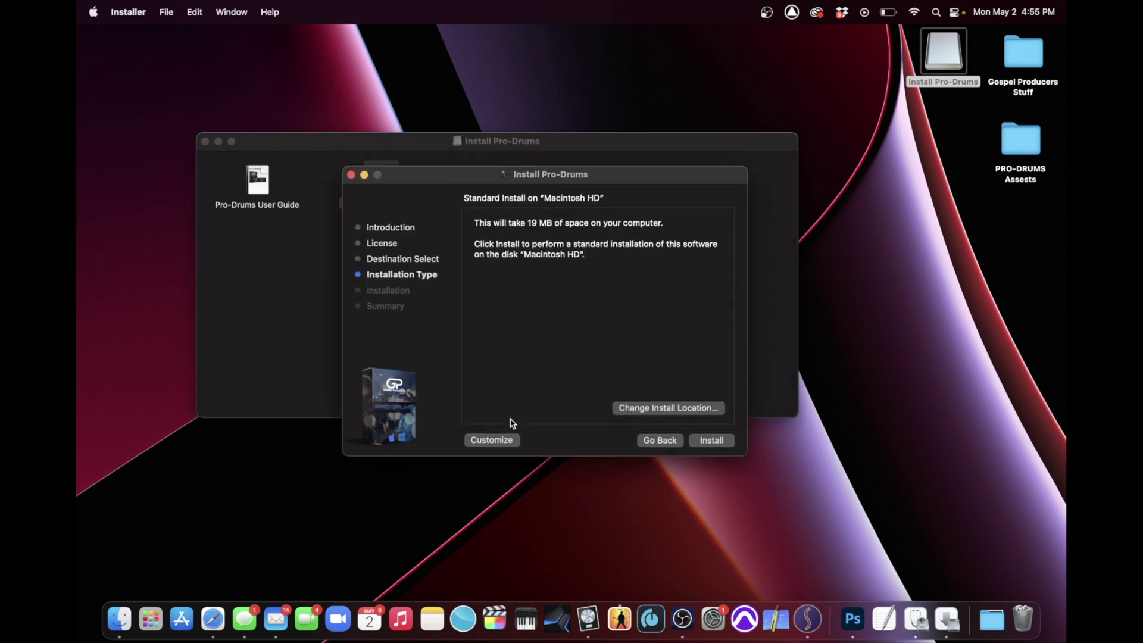
{"action": "left_click", "coordinate": [492, 441]}
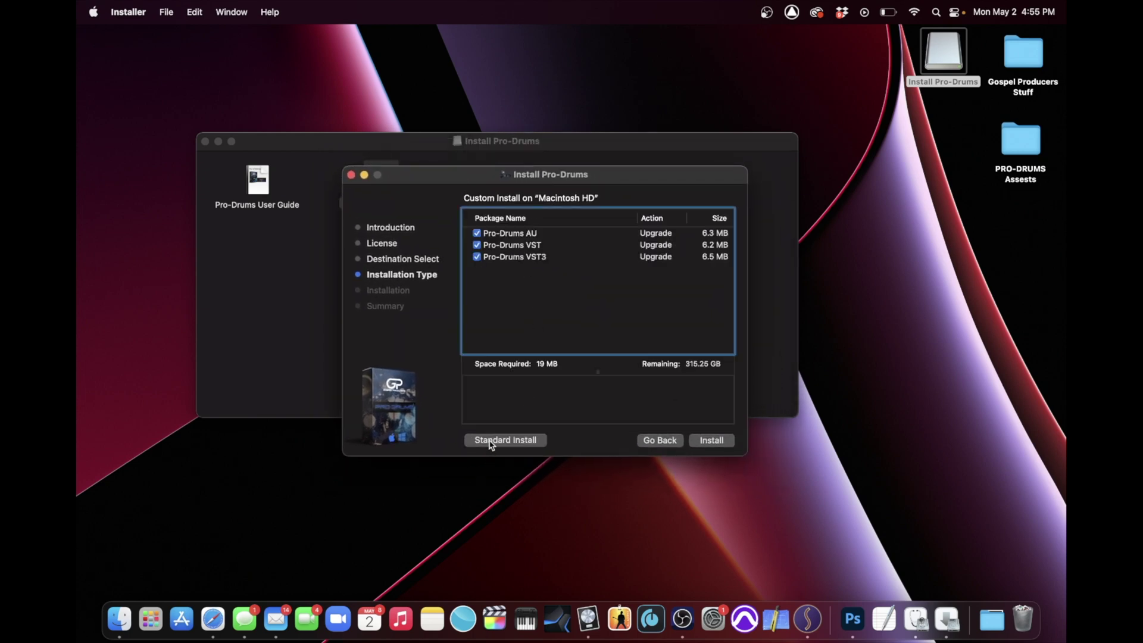
{"action": "left_click", "coordinate": [477, 234]}
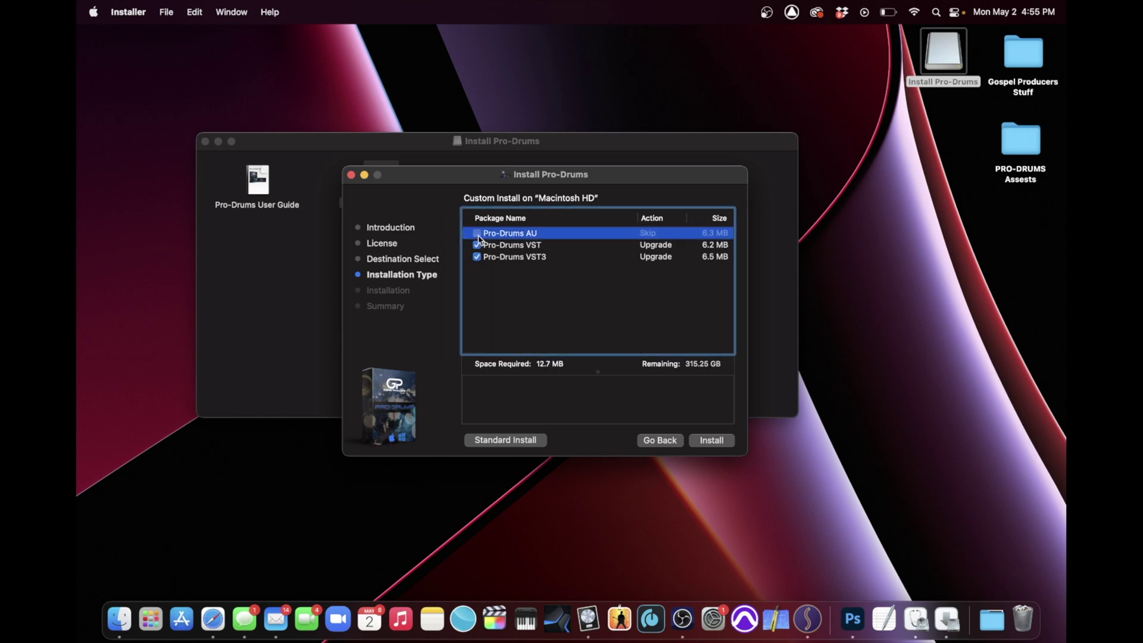
{"action": "left_click", "coordinate": [476, 233]}
{"action": "left_click", "coordinate": [476, 246]}
{"action": "left_click", "coordinate": [474, 232]}
{"action": "left_click", "coordinate": [478, 235]}
{"action": "left_click", "coordinate": [478, 235]}
{"action": "left_click", "coordinate": [477, 245]}
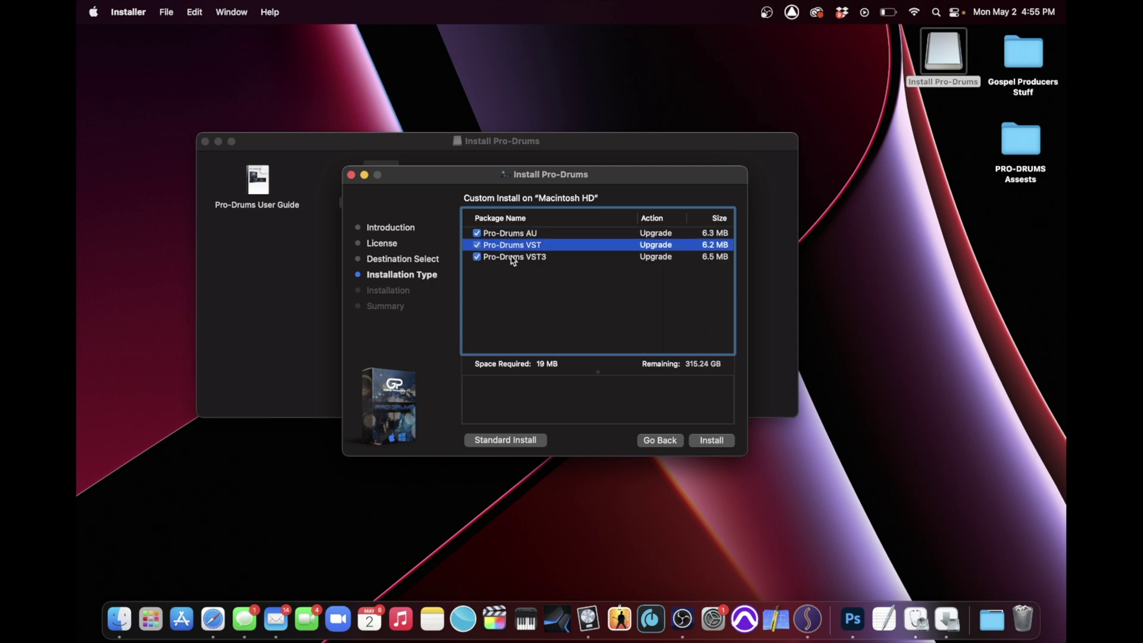
{"action": "left_click", "coordinate": [492, 439]}
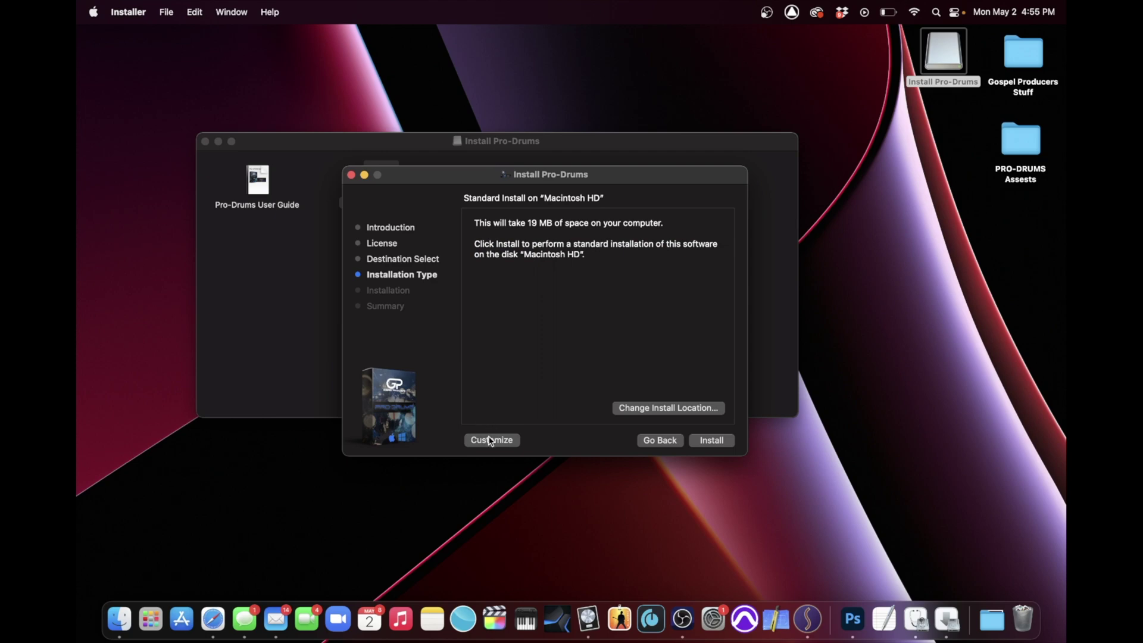
{"action": "left_click", "coordinate": [491, 440]}
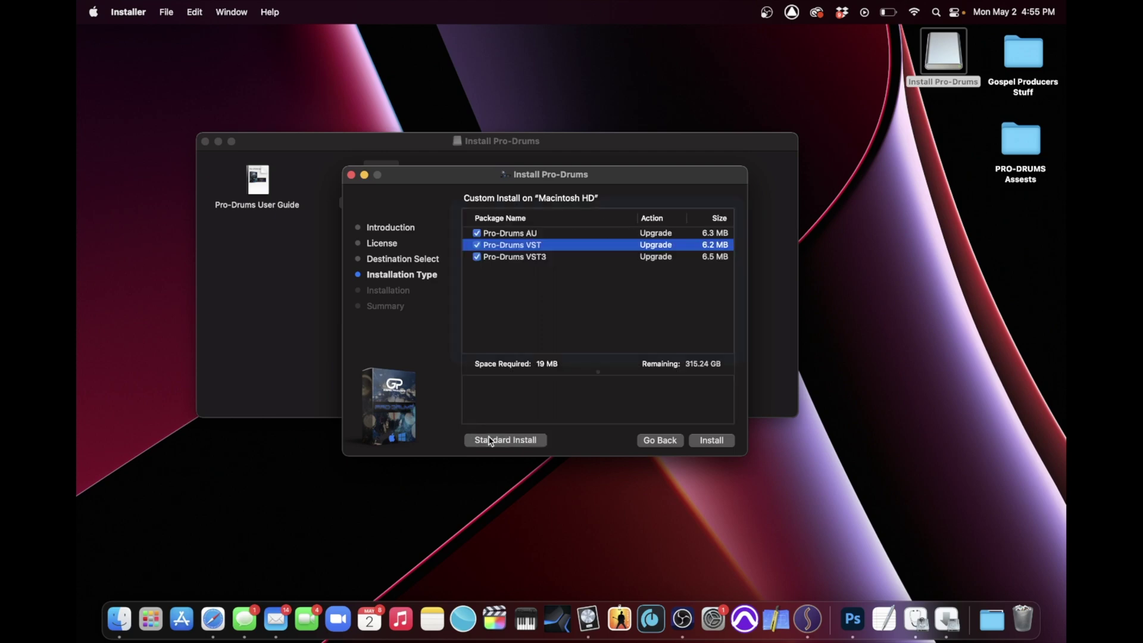
{"action": "left_click", "coordinate": [513, 233]}
{"action": "left_click", "coordinate": [515, 247]}
{"action": "left_click", "coordinate": [516, 257]}
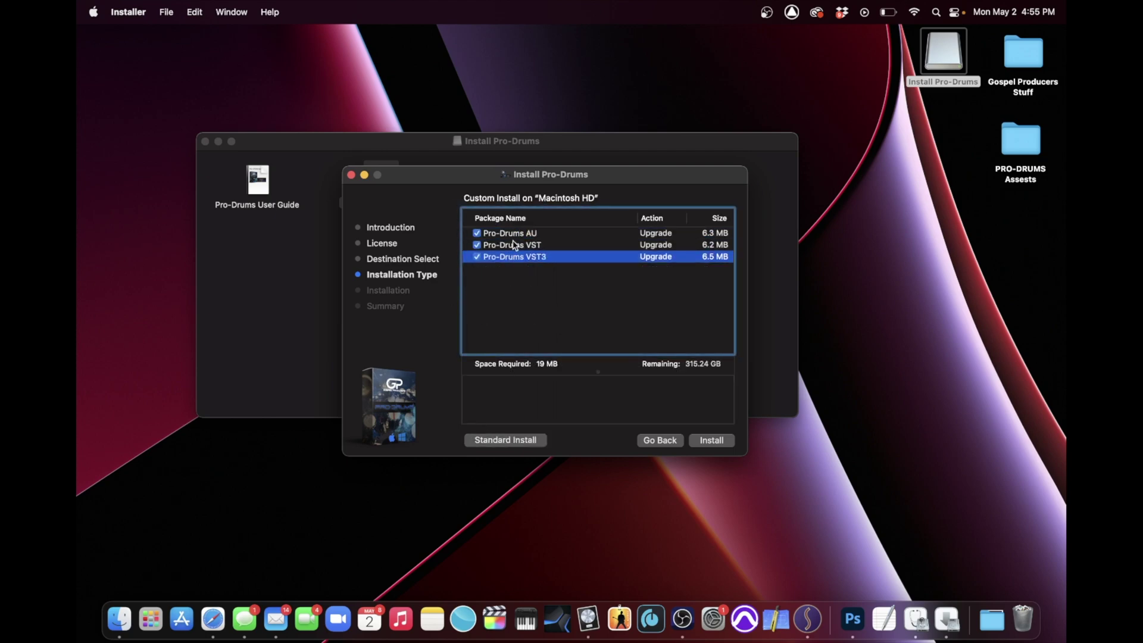
{"action": "left_click", "coordinate": [510, 233]}
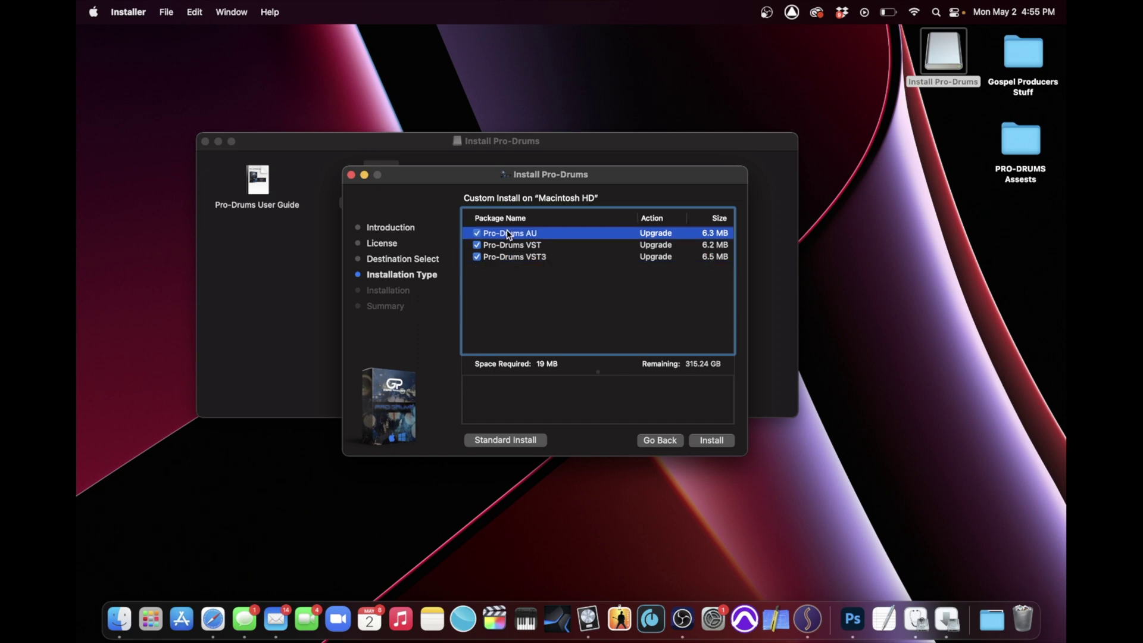
{"action": "left_click", "coordinate": [506, 440]}
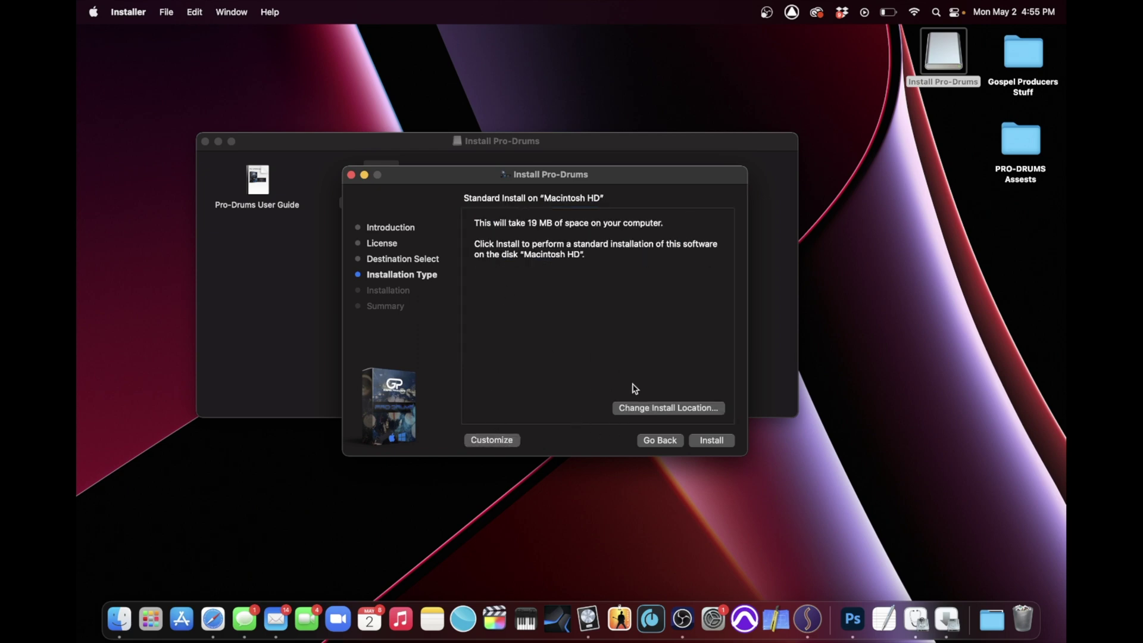
Keep Macintosh HD as the install destination and start installing Pro-Drums
{"action": "left_click", "coordinate": [714, 441]}
{"action": "left_click", "coordinate": [650, 408]}
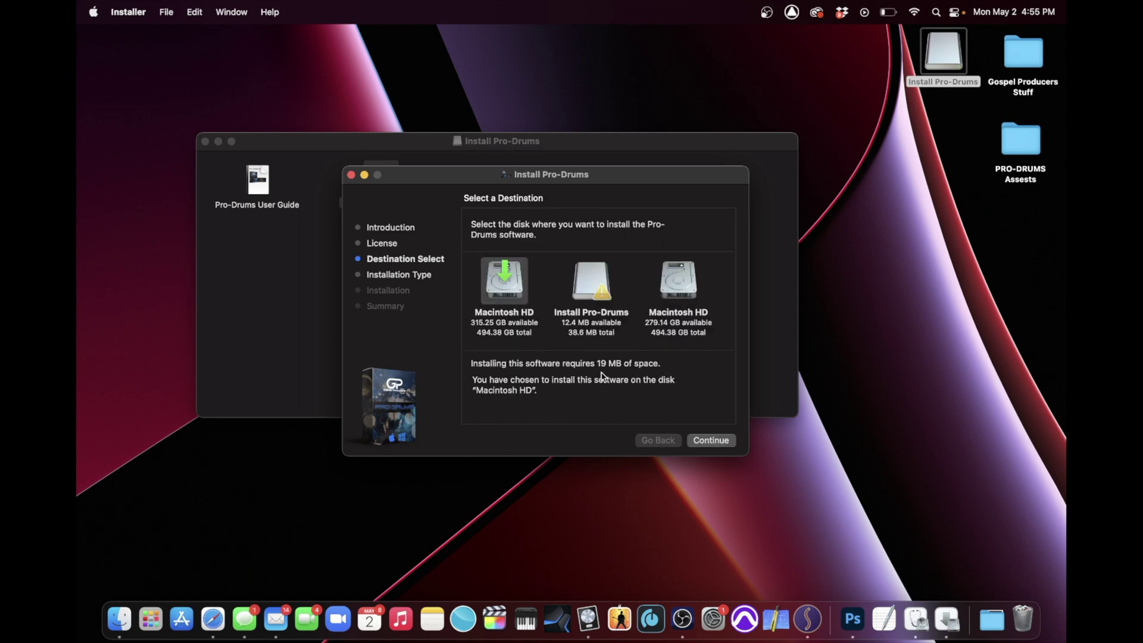
{"action": "left_click", "coordinate": [705, 439]}
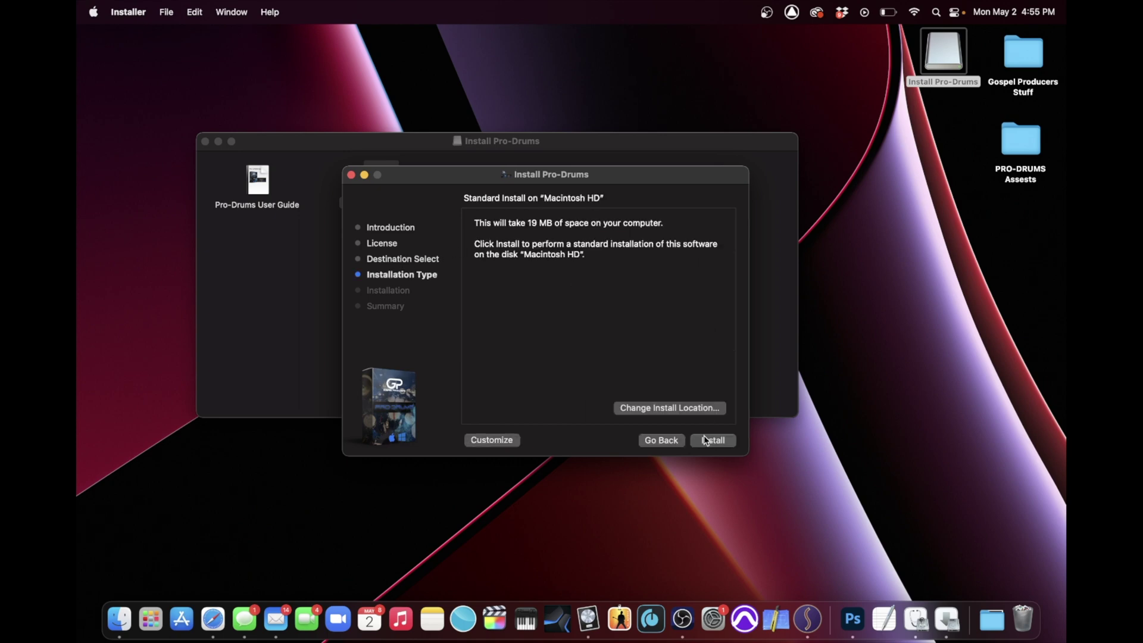
{"action": "left_click", "coordinate": [715, 441]}
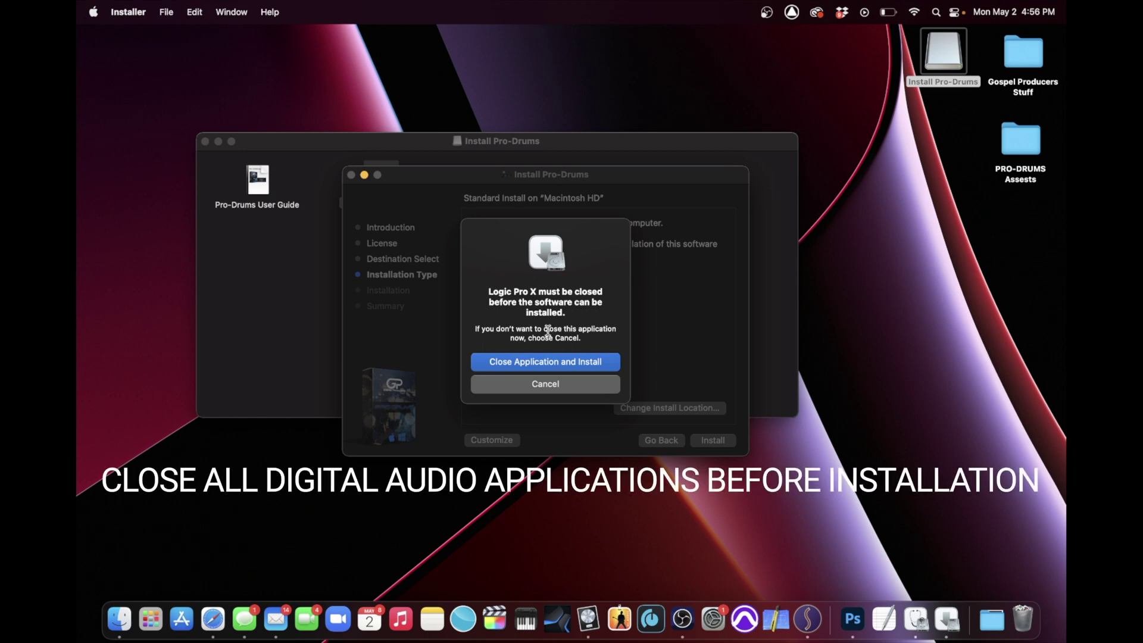
Let the installer quit Logic Pro X and authorise it with the admin password
{"action": "left_click", "coordinate": [529, 364]}
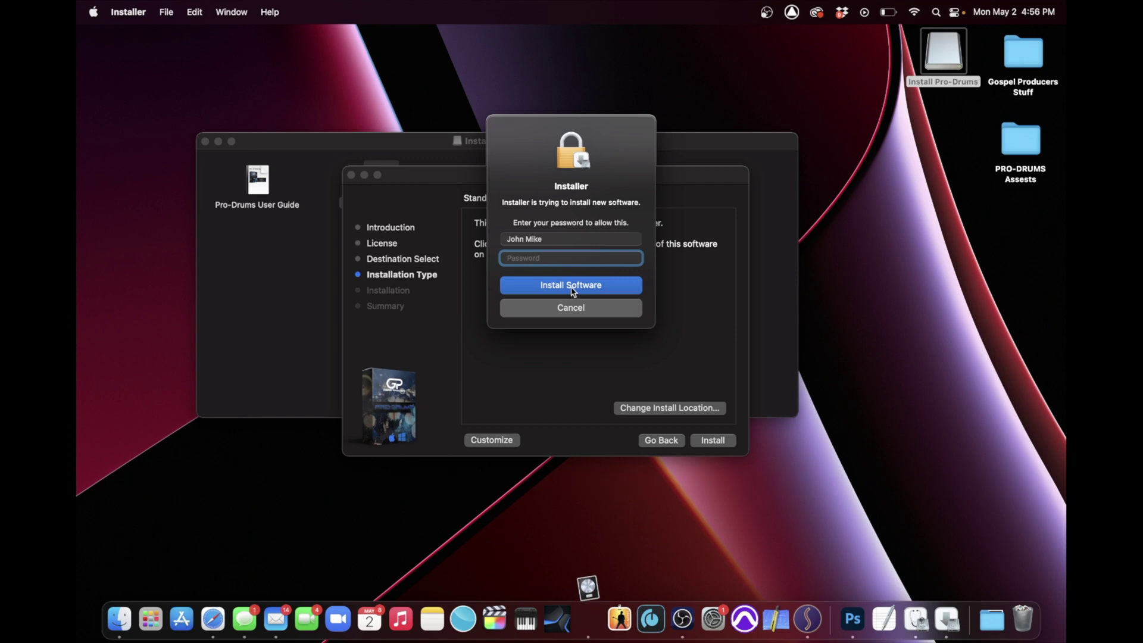
{"action": "left_click", "coordinate": [572, 289]}
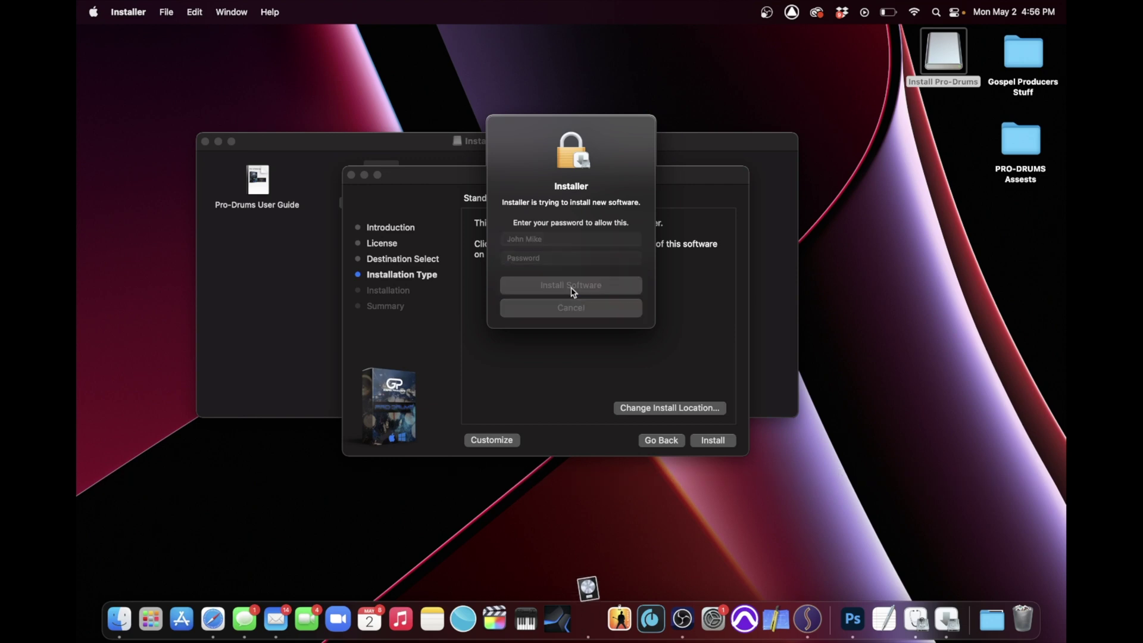
{"action": "left_click", "coordinate": [716, 441]}
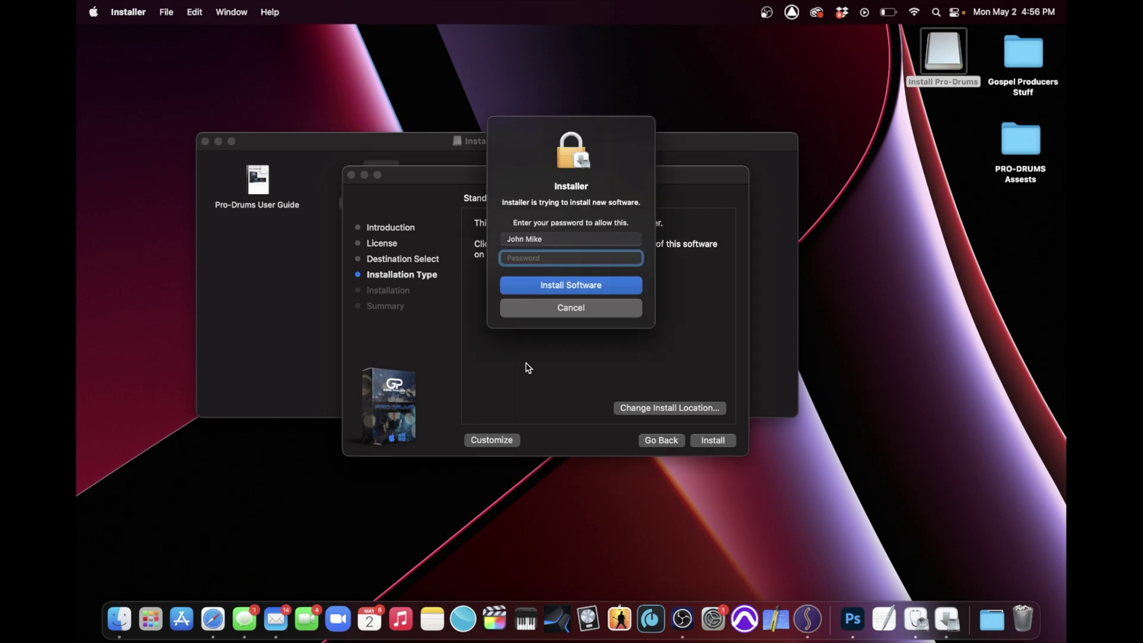
{"action": "type", "text": "•"}
{"action": "key", "text": "Return"}
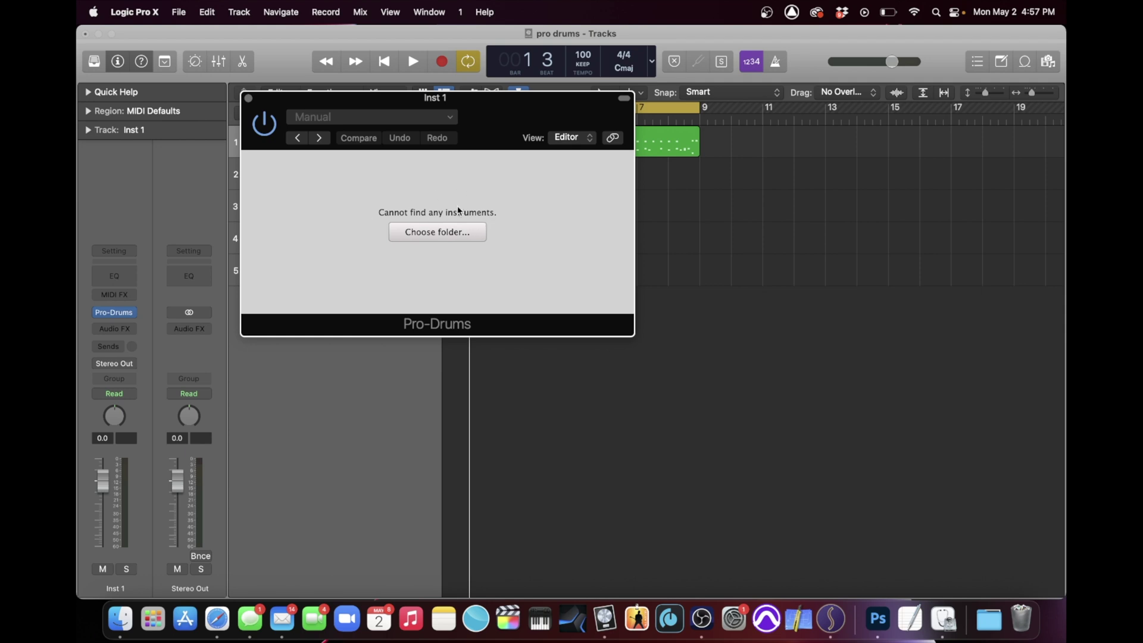
Set PRO-DRUMS SAMPLES from Downloads as the Pro-Drums instrument folder
{"action": "left_click", "coordinate": [432, 233]}
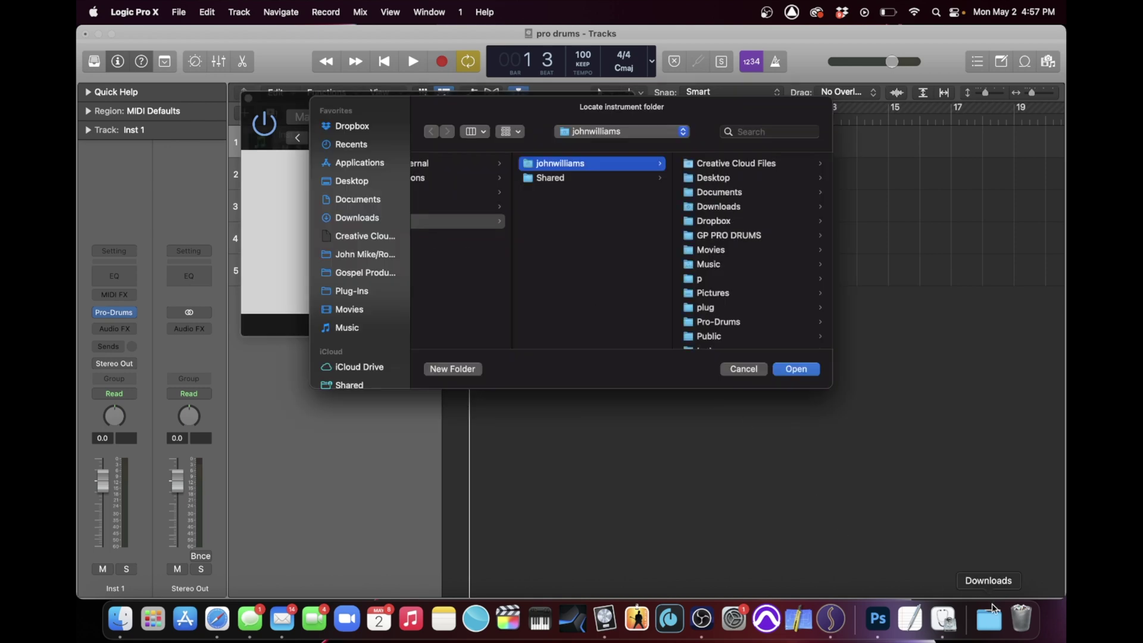
{"action": "left_click", "coordinate": [989, 619]}
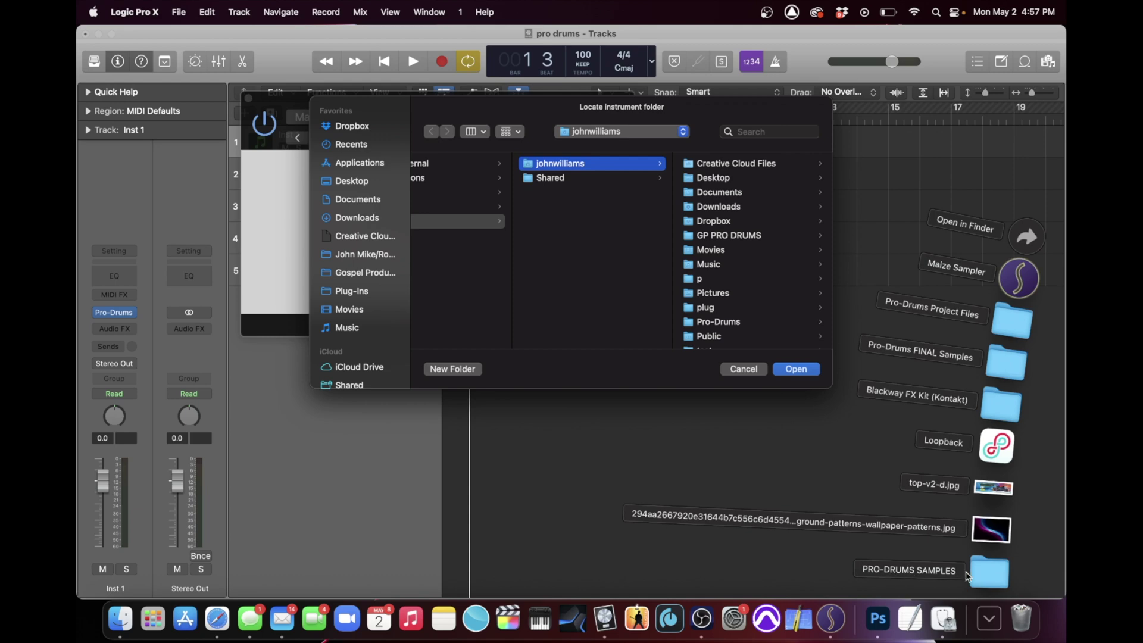
{"action": "left_click_drag", "start_coordinate": [990, 573], "coordinate": [594, 239]}
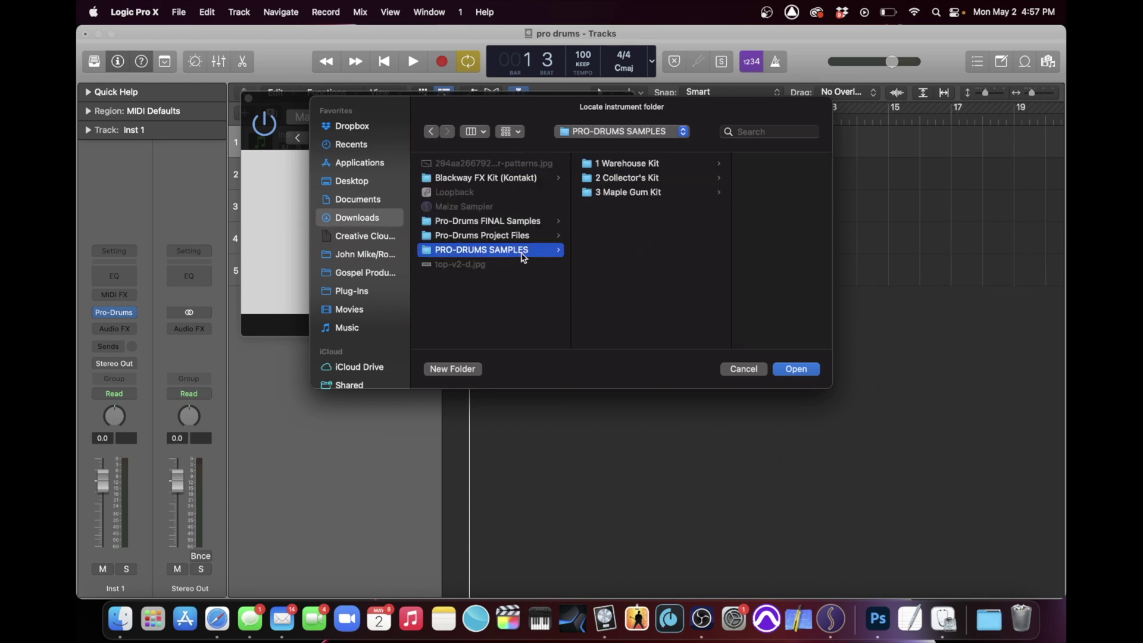
{"action": "left_click", "coordinate": [990, 619]}
{"action": "left_click", "coordinate": [989, 619]}
{"action": "left_click", "coordinate": [629, 164]}
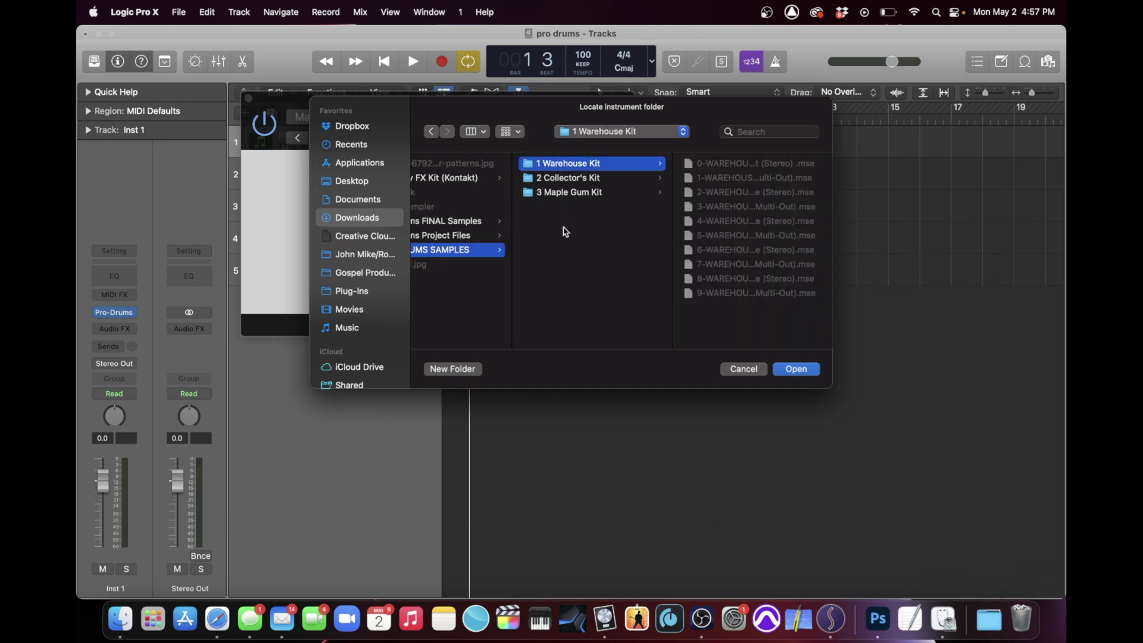
{"action": "left_click", "coordinate": [483, 250]}
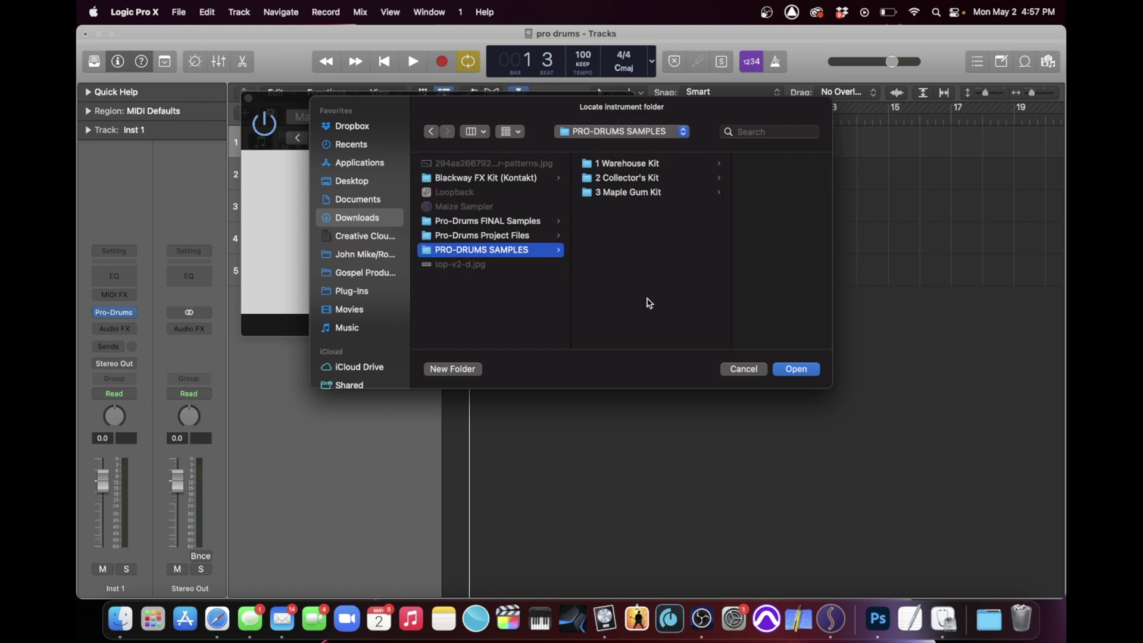
{"action": "left_click", "coordinate": [796, 369]}
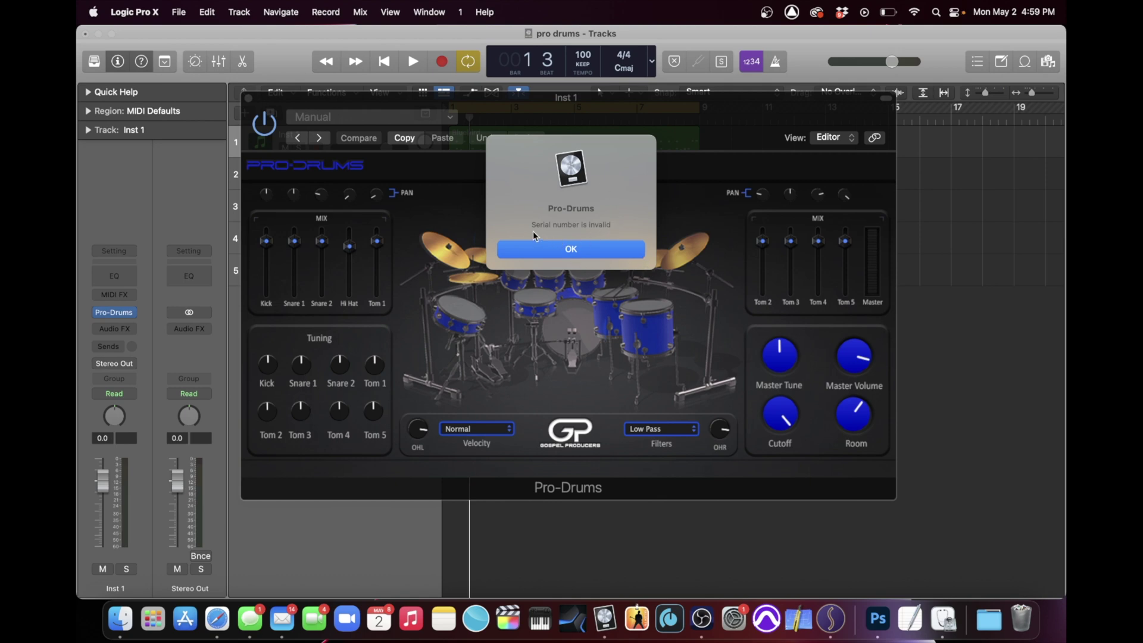
Dismiss the invalid-serial alert and serial dialog, then show the drum kit preset list
{"action": "left_click_drag", "start_coordinate": [531, 224], "coordinate": [604, 231]}
{"action": "left_click", "coordinate": [623, 205]}
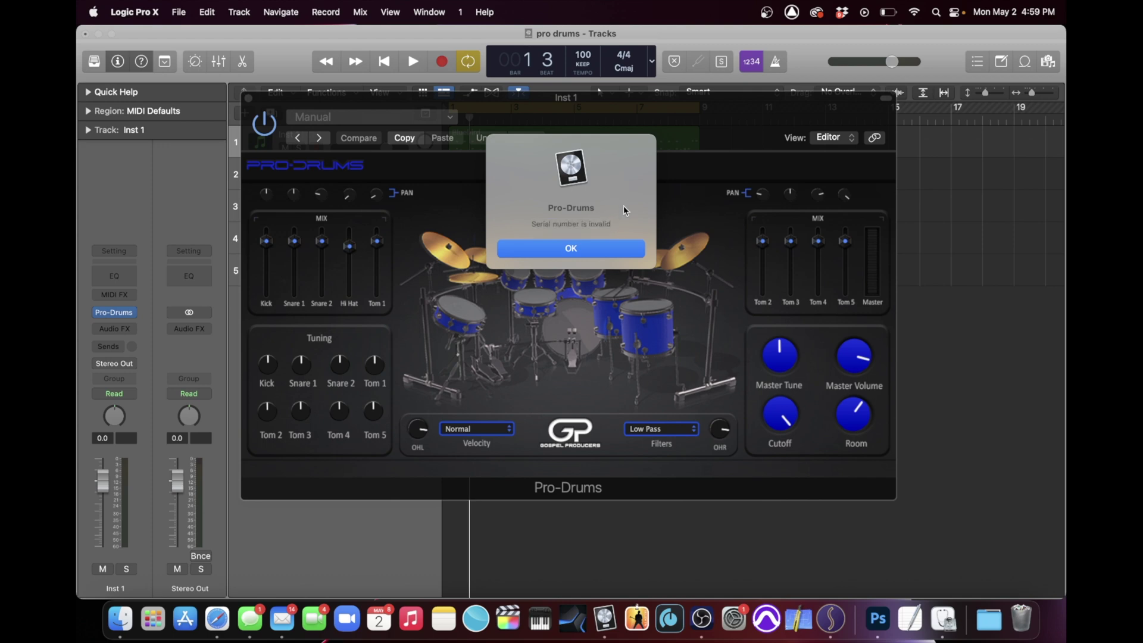
{"action": "left_click", "coordinate": [579, 248]}
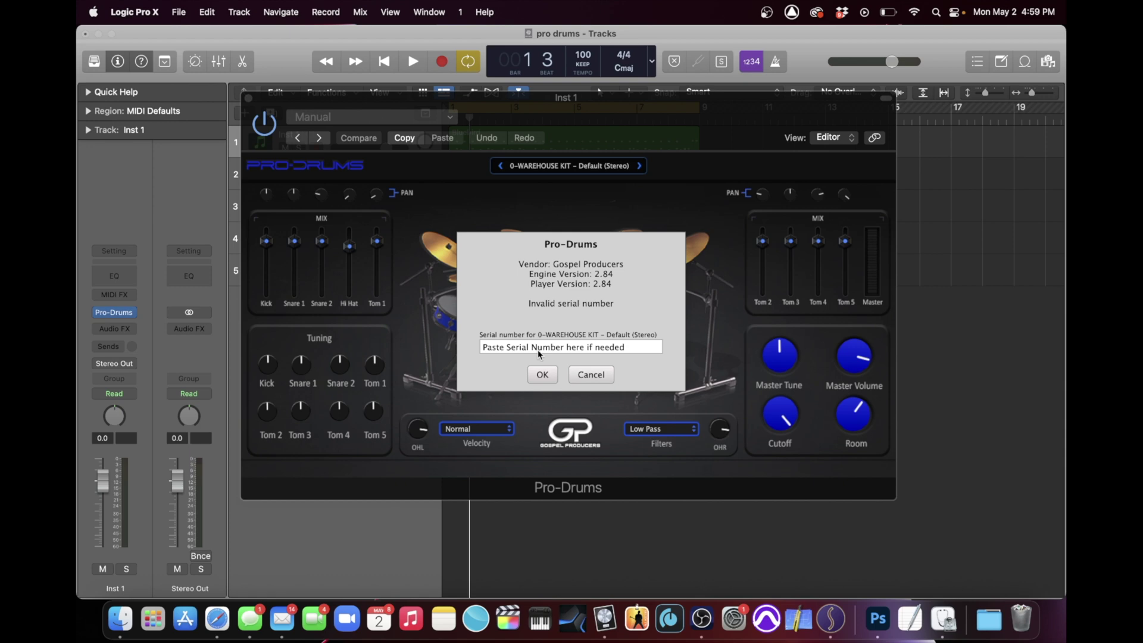
{"action": "key", "text": "Return"}
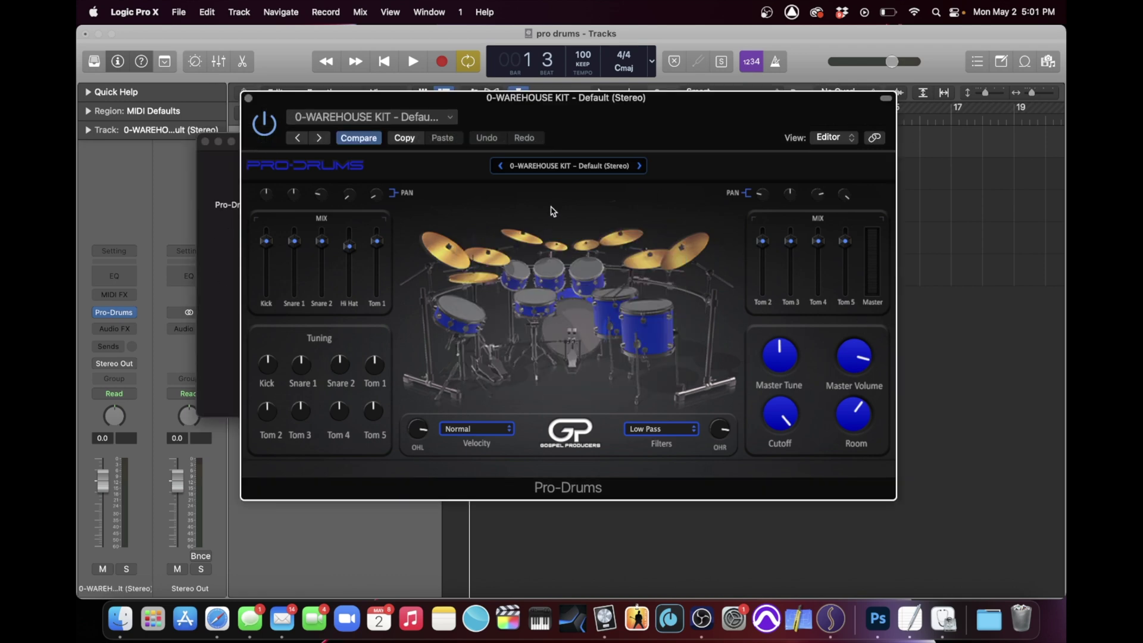
{"action": "left_click", "coordinate": [563, 167]}
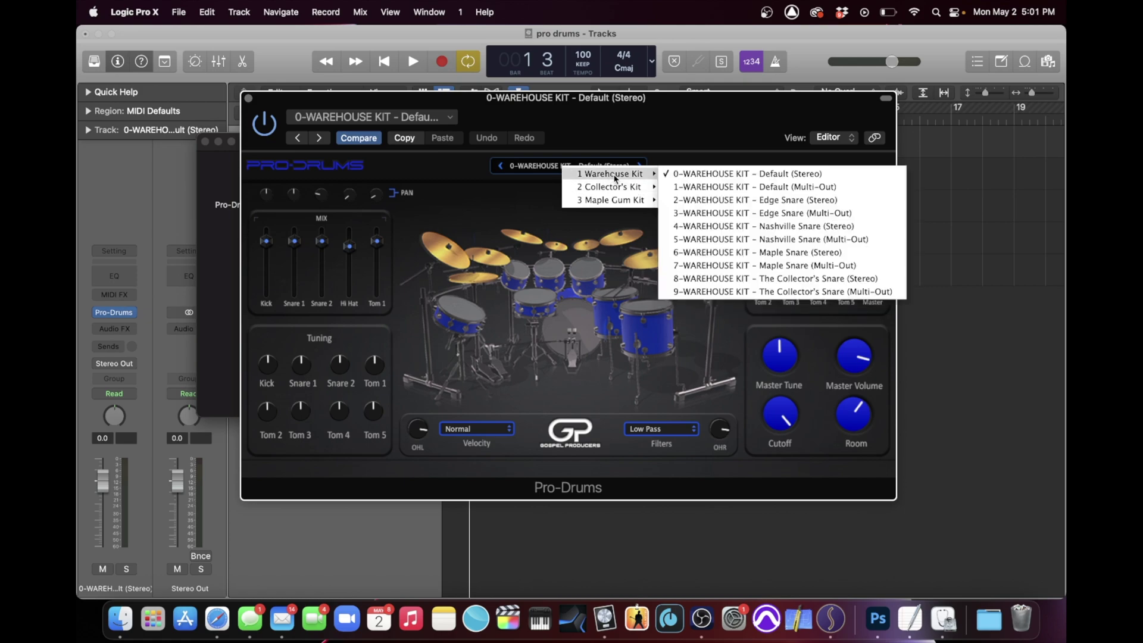